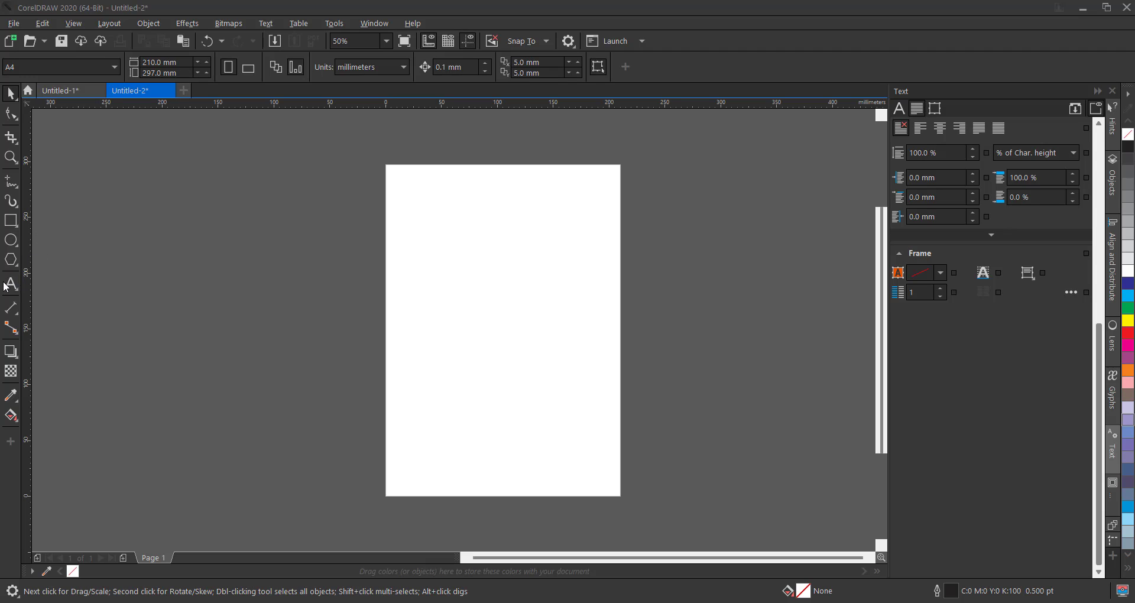
# Add an artistic text line reading 'Artistic Text' near the page's upper left
pyautogui.click(11, 286)
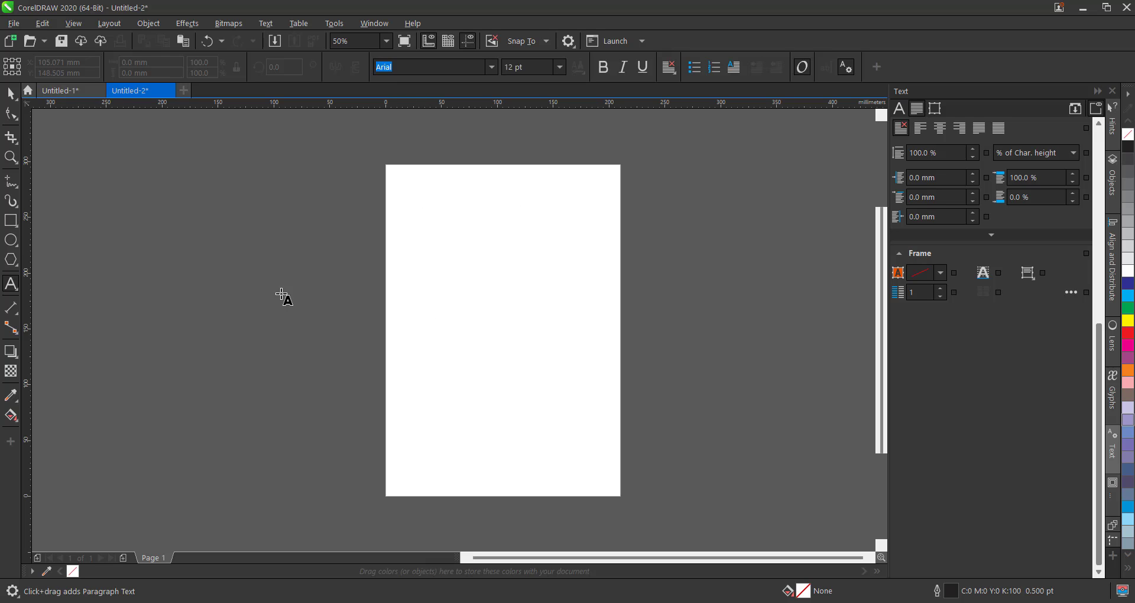
pyautogui.click(431, 234)
pyautogui.write('Artistic')
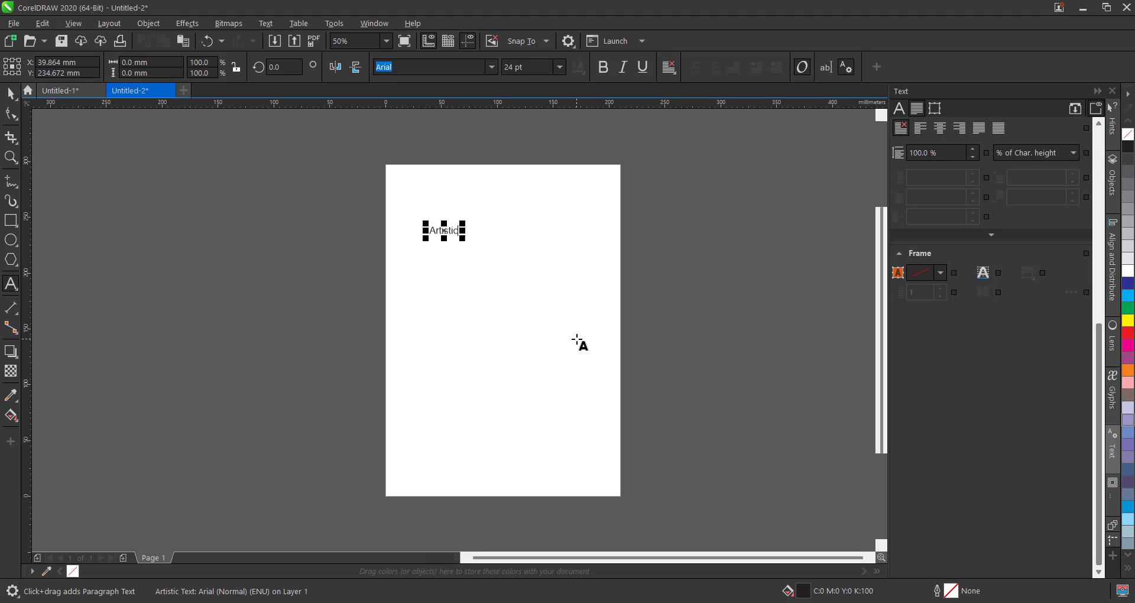
pyautogui.write(' Text')
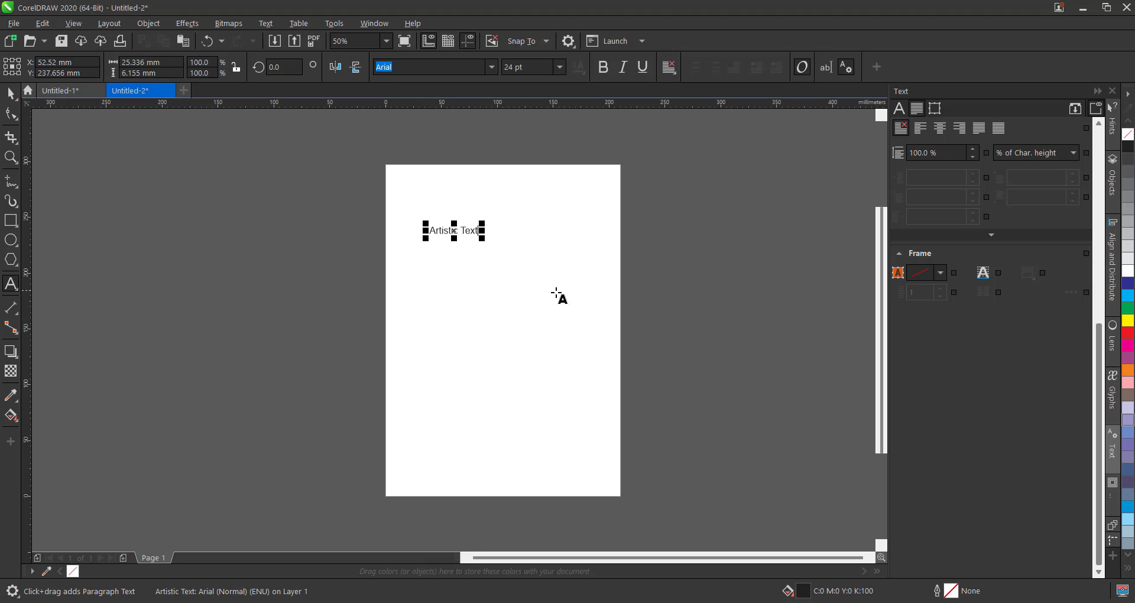
# Add a nonsense-word artistic text block ('Ahd asd jhfa asfklsf klkfds') below the first line
pyautogui.click(430, 272)
pyautogui.write('Ahd')
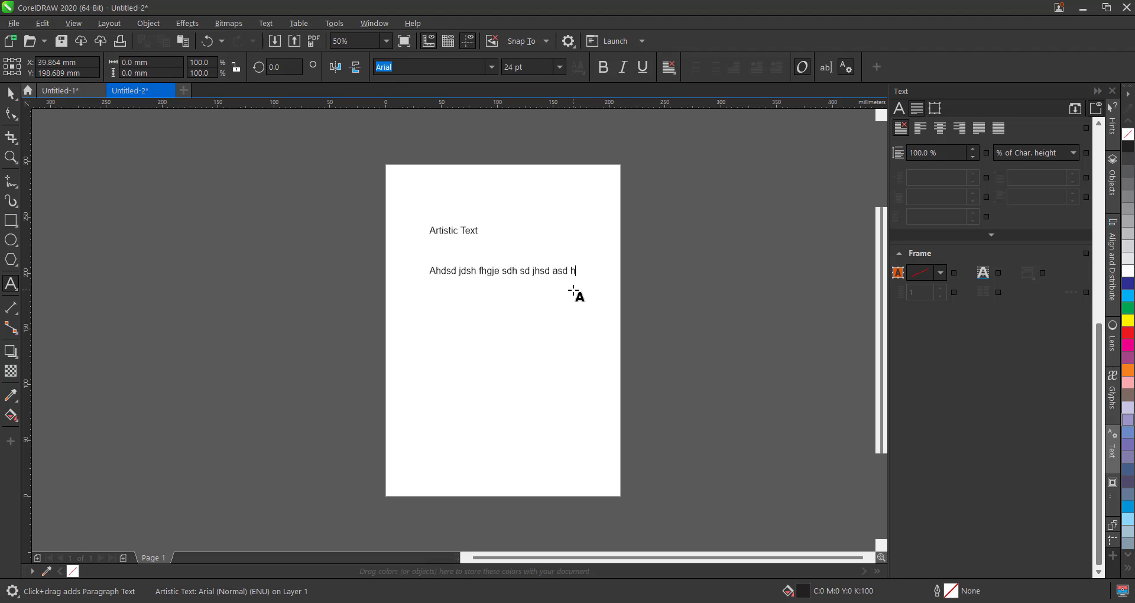
pyautogui.write('asd')
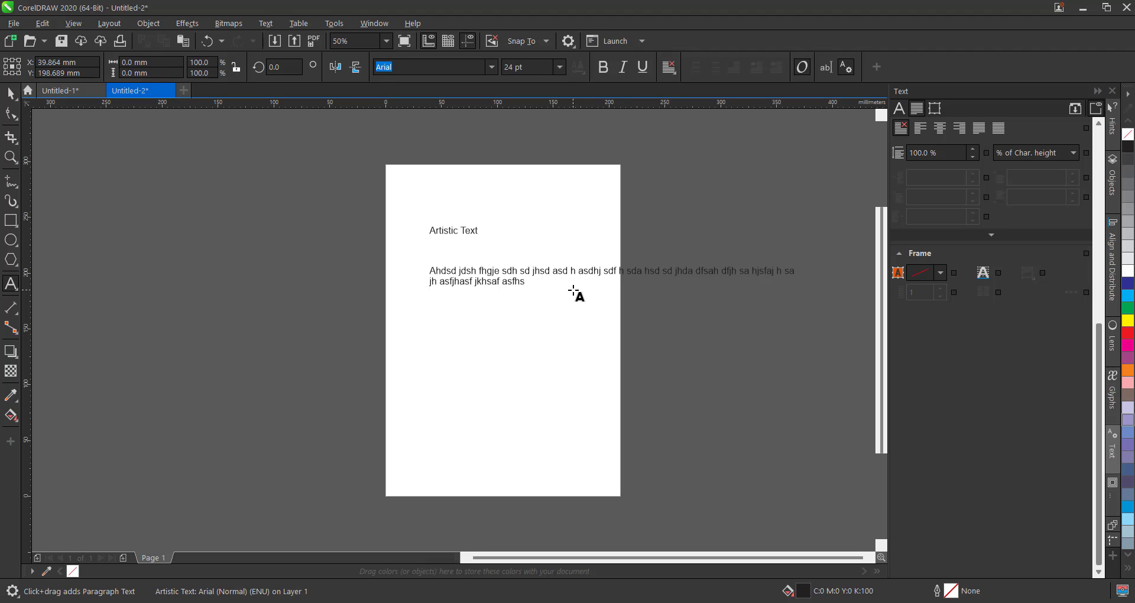
pyautogui.write('jhfa asfklsf')
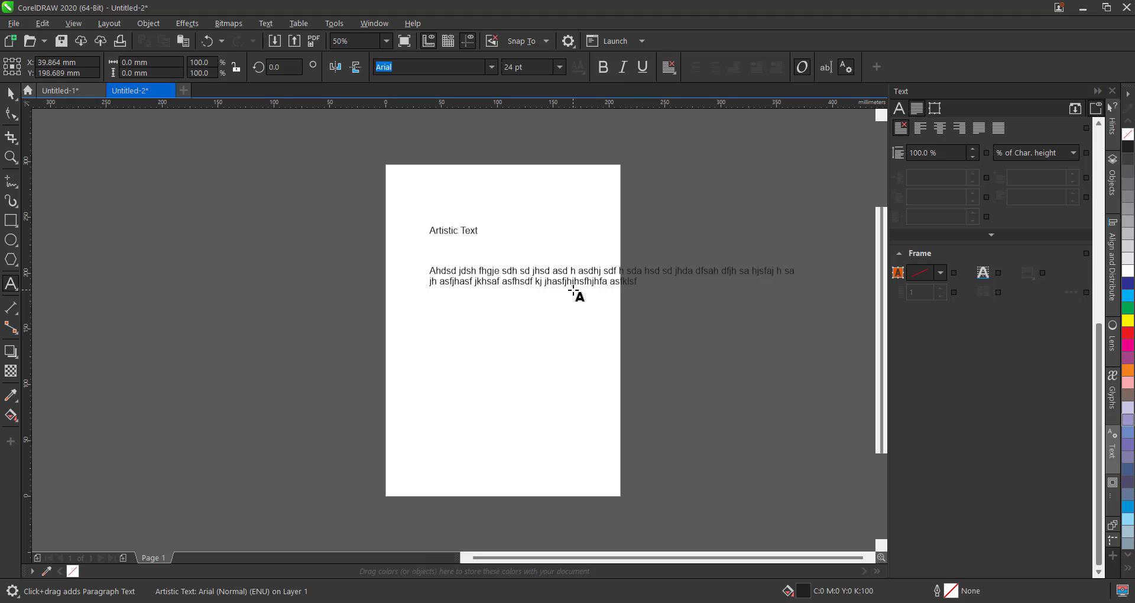
pyautogui.write(' klkfds')
pyautogui.press('Escape')
# Drag the nonsense-word block up to sit directly beneath 'Artistic Text'
pyautogui.click(9, 94)
pyautogui.click(467, 230)
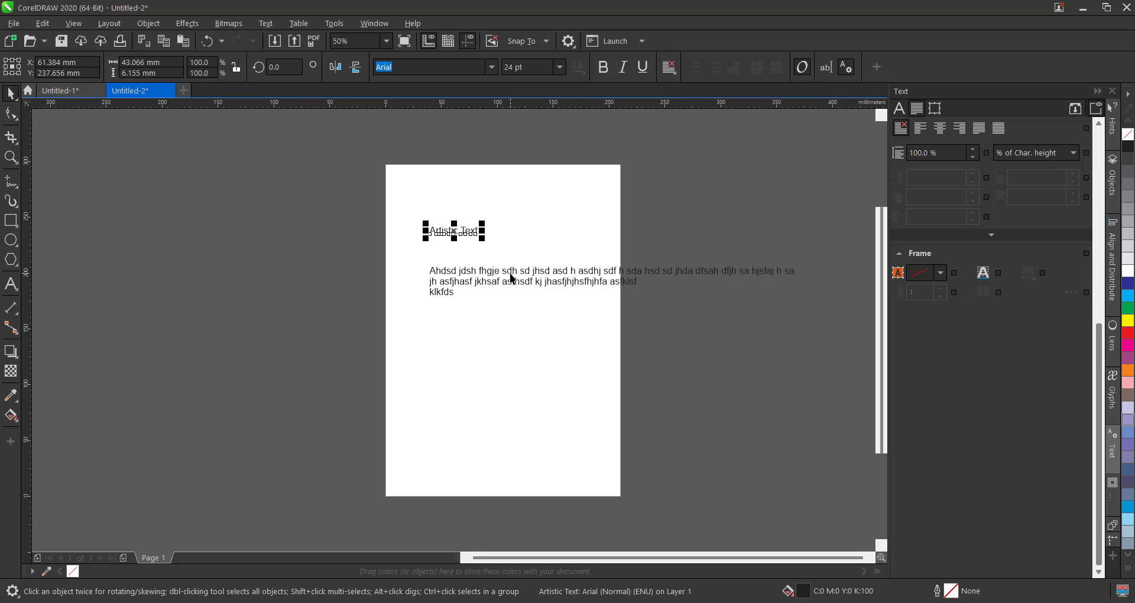
pyautogui.moveTo(512, 279); pyautogui.dragTo(512, 253)
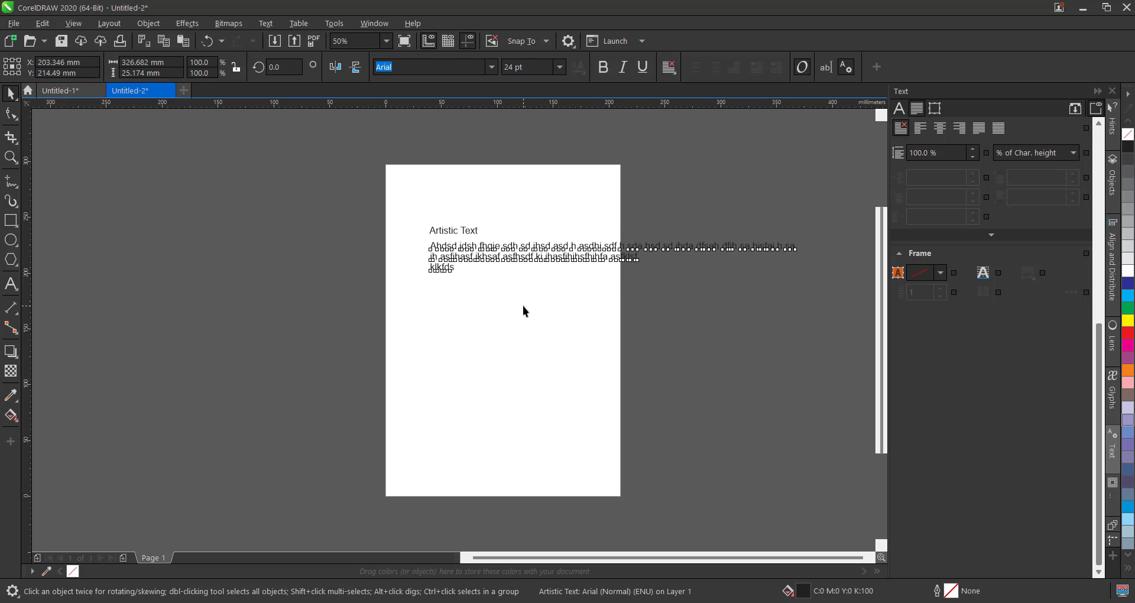
pyautogui.click(522, 263)
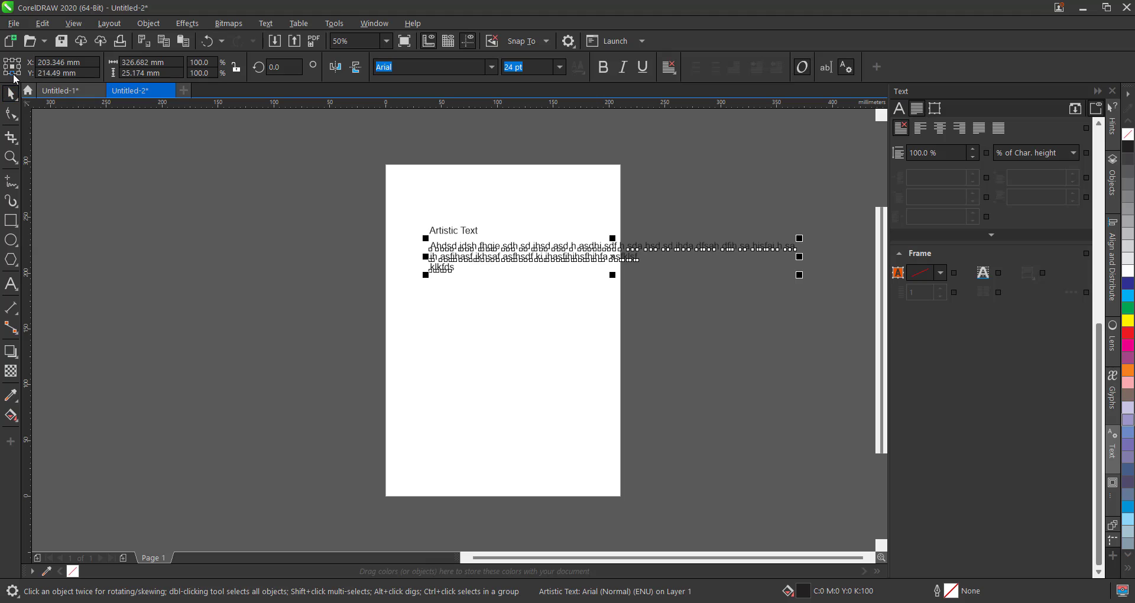
pyautogui.click(12, 286)
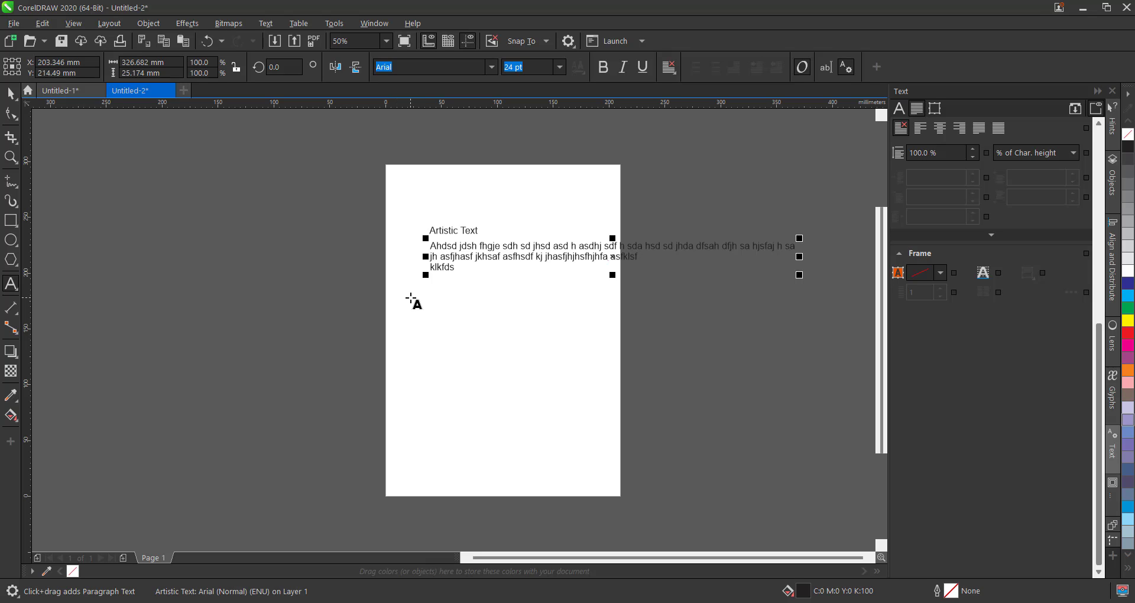
# Drag out a paragraph text frame below the nonsense-word block
pyautogui.moveTo(410, 297); pyautogui.dragTo(564, 392)
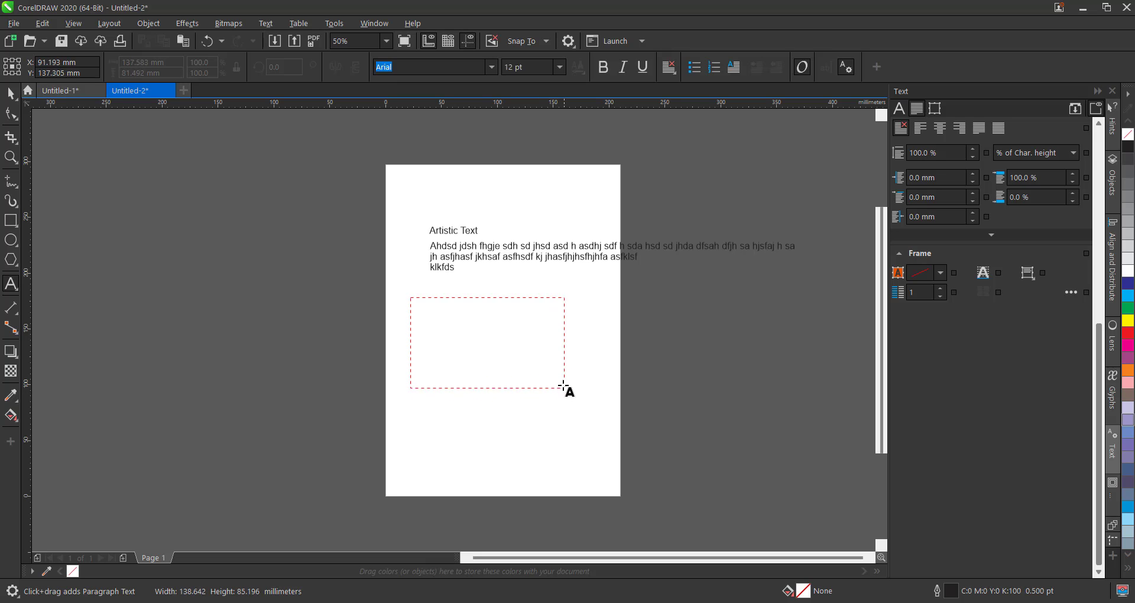
pyautogui.moveTo(563, 392)
pyautogui.mouseDown()
pyautogui.moveTo(467, 330)
pyautogui.moveTo(542, 375)
pyautogui.moveTo(548, 401)
pyautogui.moveTo(531, 411)
pyautogui.moveTo(514, 378)
pyautogui.moveTo(556, 357)
pyautogui.moveTo(575, 394)
pyautogui.moveTo(538, 396)
pyautogui.moveTo(508, 371)
pyautogui.moveTo(571, 366)
pyautogui.moveTo(548, 395)
pyautogui.moveTo(556, 366)
pyautogui.moveTo(570, 385)
pyautogui.moveTo(547, 362)
pyautogui.moveTo(564, 380)
pyautogui.moveTo(551, 394)
pyautogui.moveTo(511, 364)
pyautogui.moveTo(576, 392)
pyautogui.moveTo(505, 381)
pyautogui.moveTo(591, 387)
pyautogui.moveTo(576, 425)
pyautogui.moveTo(538, 399)
pyautogui.moveTo(576, 400)
pyautogui.mouseUp()
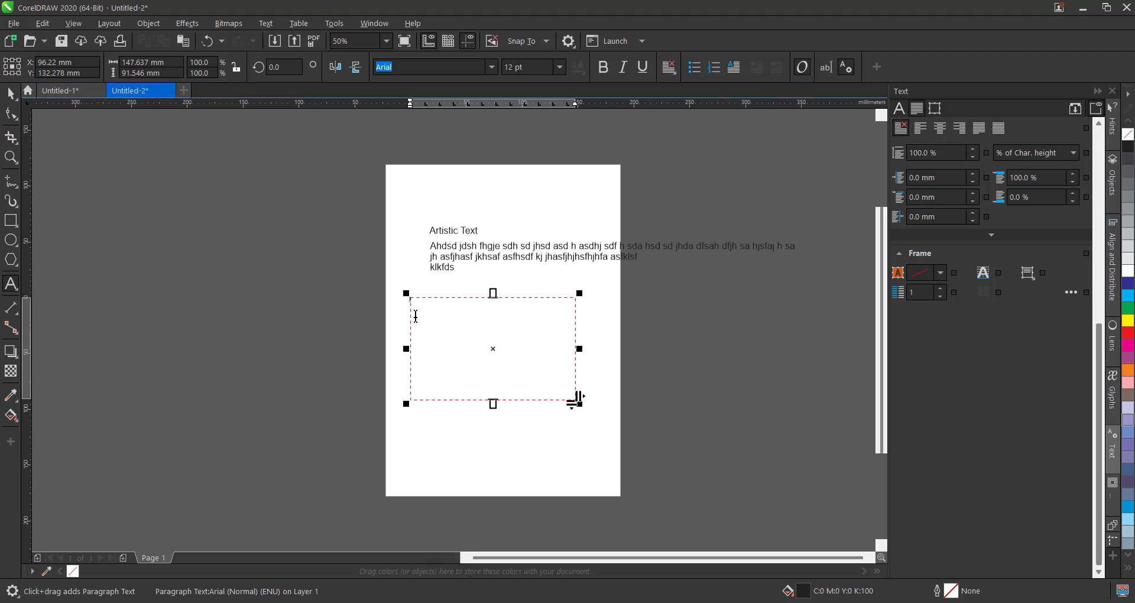
# Type 'Paragraph Text' plus filler words into the frame, fixing the doubled h
pyautogui.scroll(2, 419, 310)
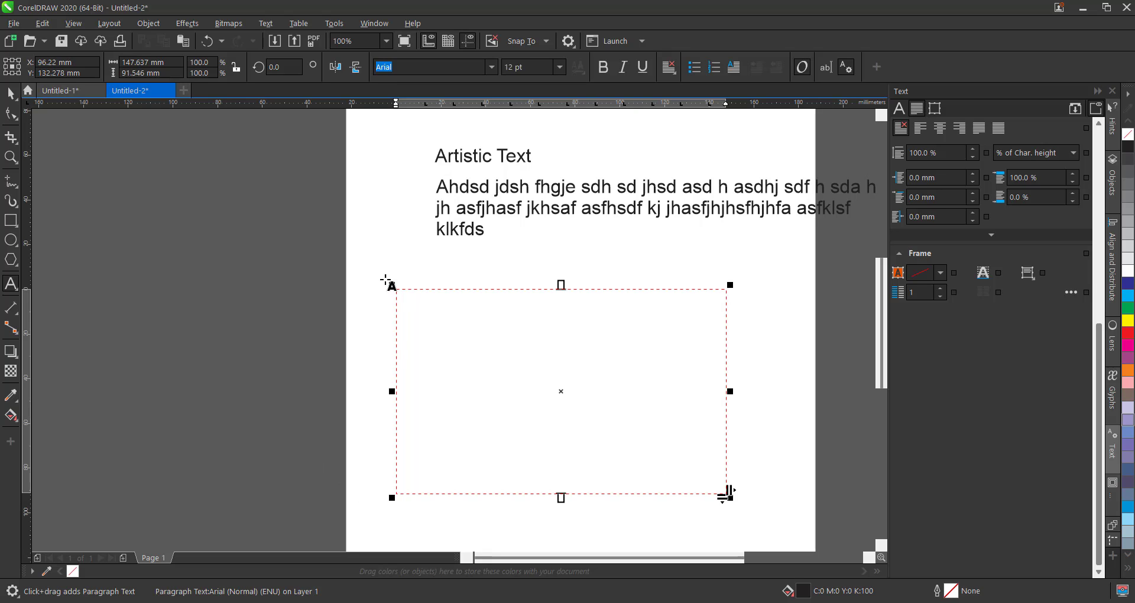
pyautogui.write('P')
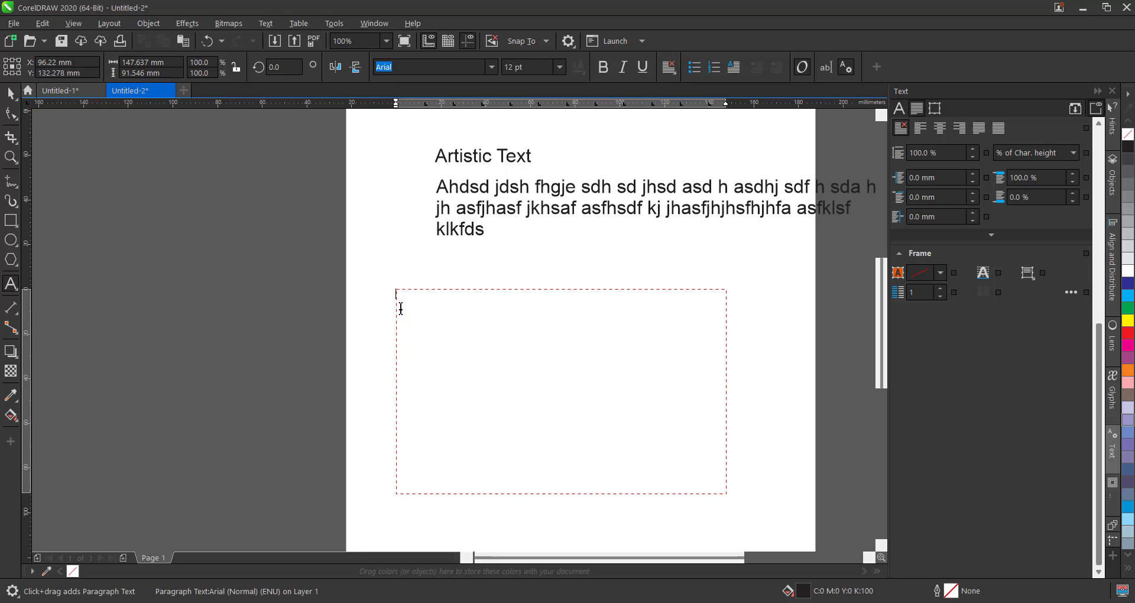
pyautogui.write('aragraphh Tex')
pyautogui.press('BackSpace')
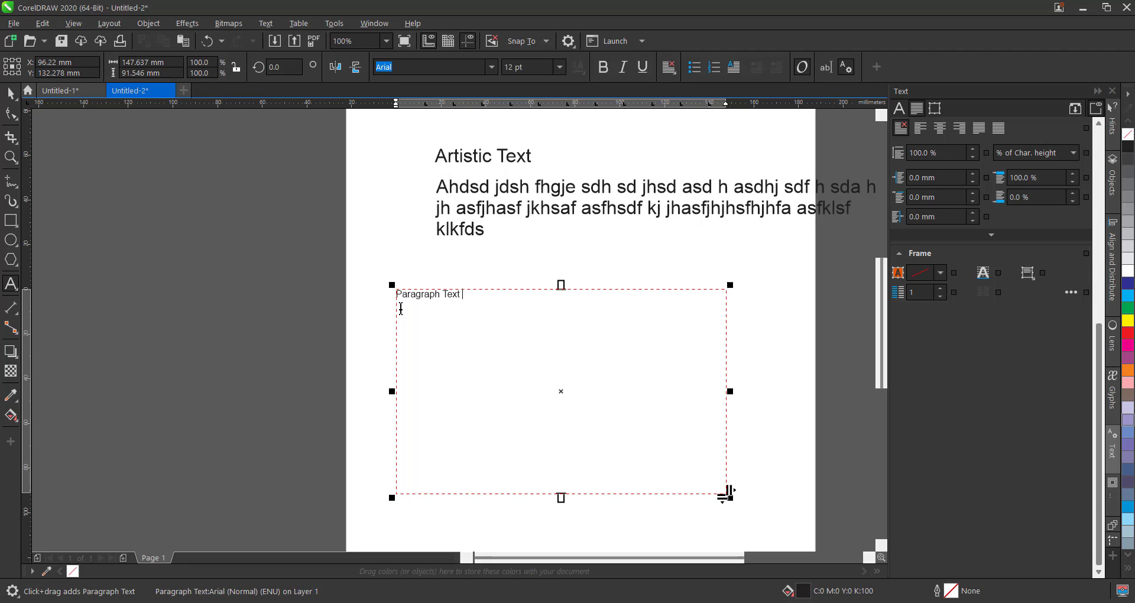
pyautogui.write('af')
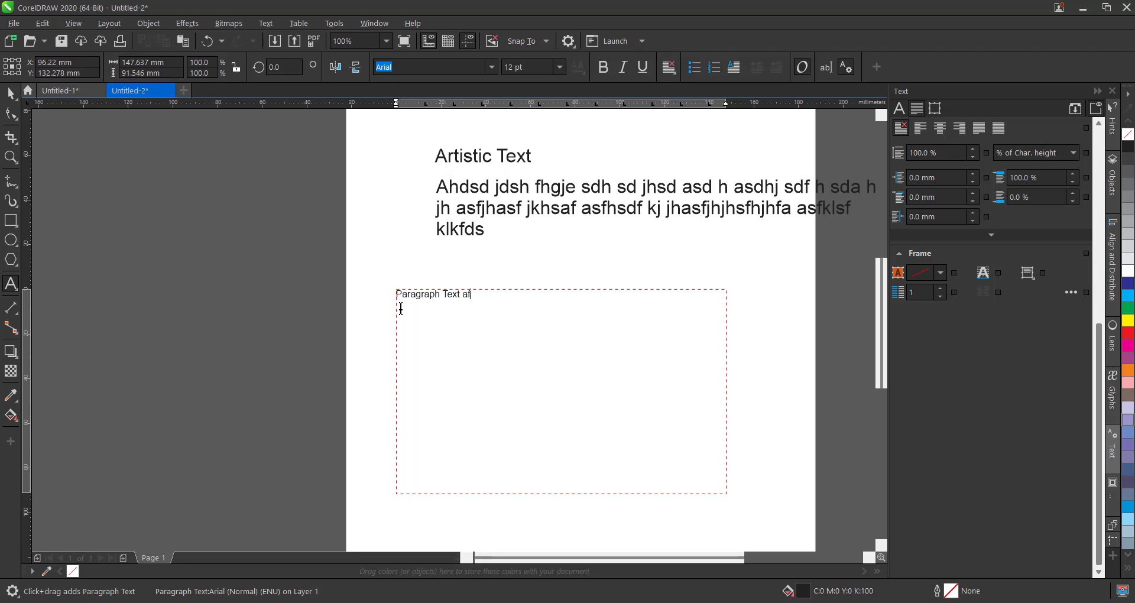
pyautogui.write('jk jkasf jhdfja sfja fajfasj fa sjf asjfkhasjfhsdajf sadjhjsdjhjksad')
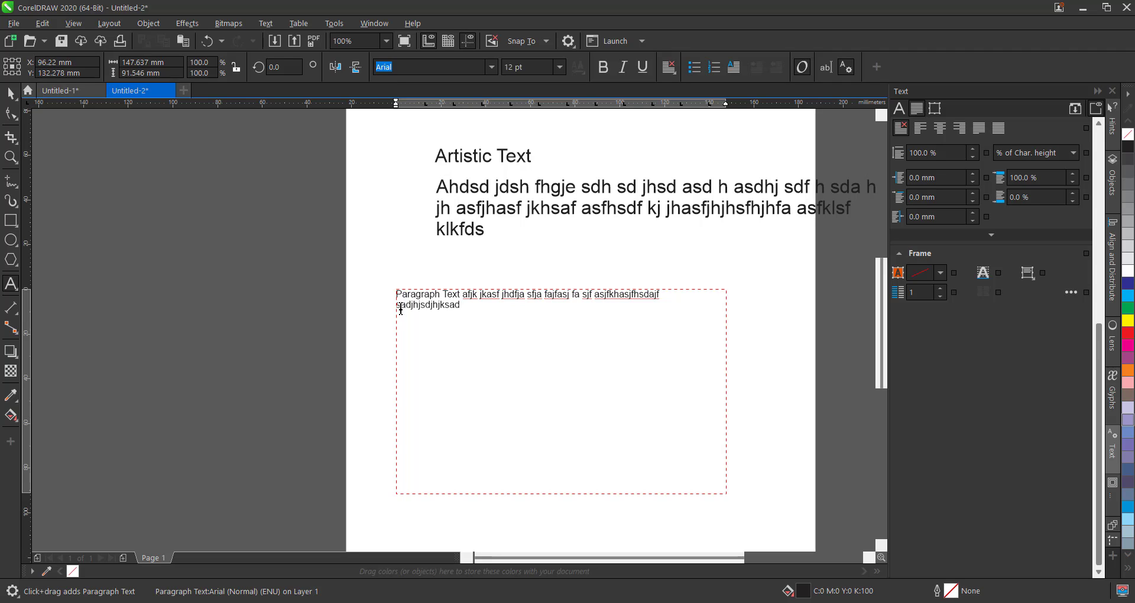
pyautogui.write('fsadjhjsdjhjk ')
pyautogui.write('asjkh')
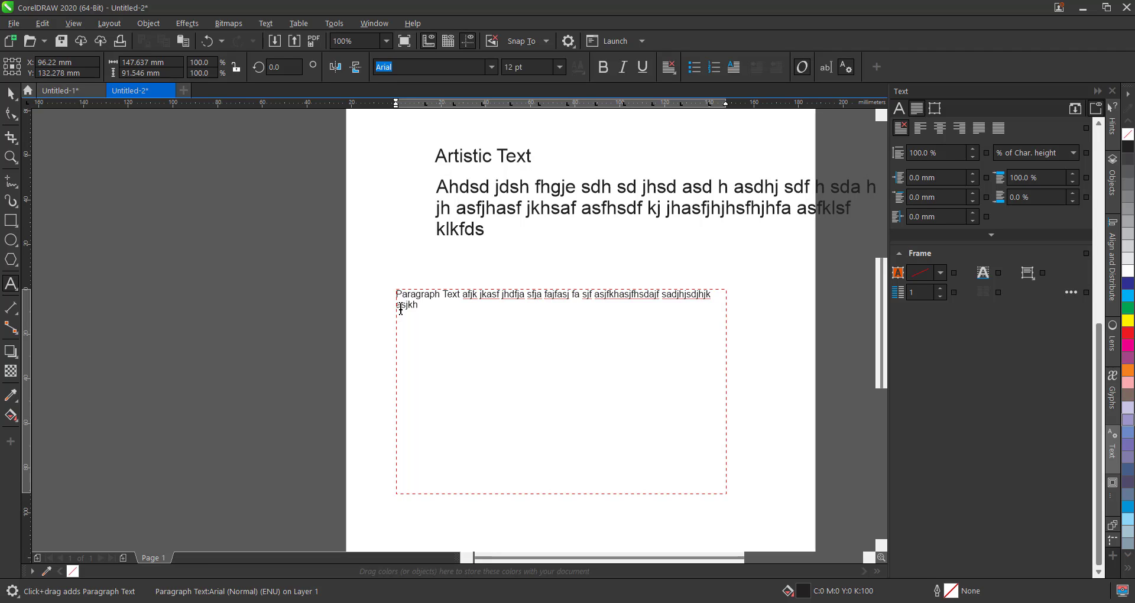
pyautogui.write(' fasj hasfjkha af jsahfjk')
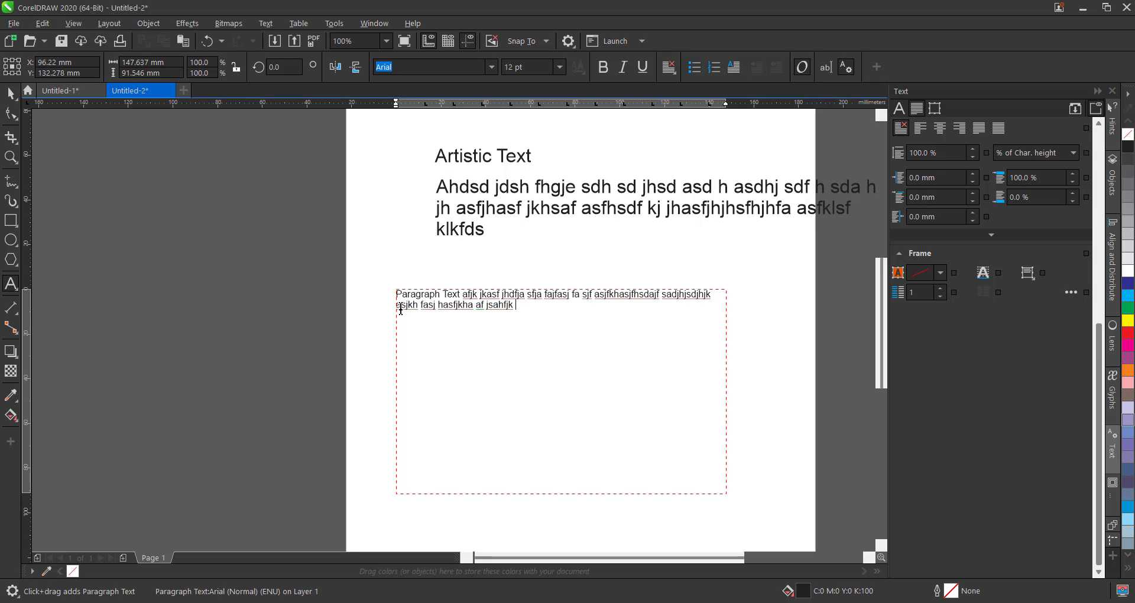
# Pull the frame's bottom edge up to hug its two text lines, then make it slightly taller
pyautogui.press('Escape')
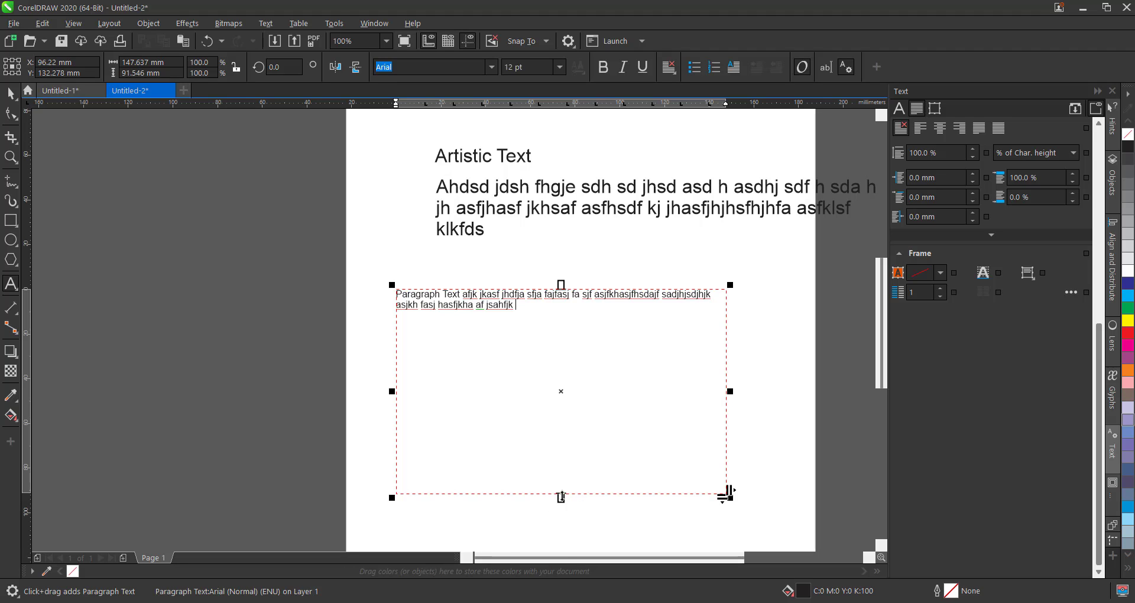
pyautogui.moveTo(561, 498)
pyautogui.mouseDown()
pyautogui.moveTo(572, 320)
pyautogui.moveTo(564, 328)
pyautogui.mouseUp()
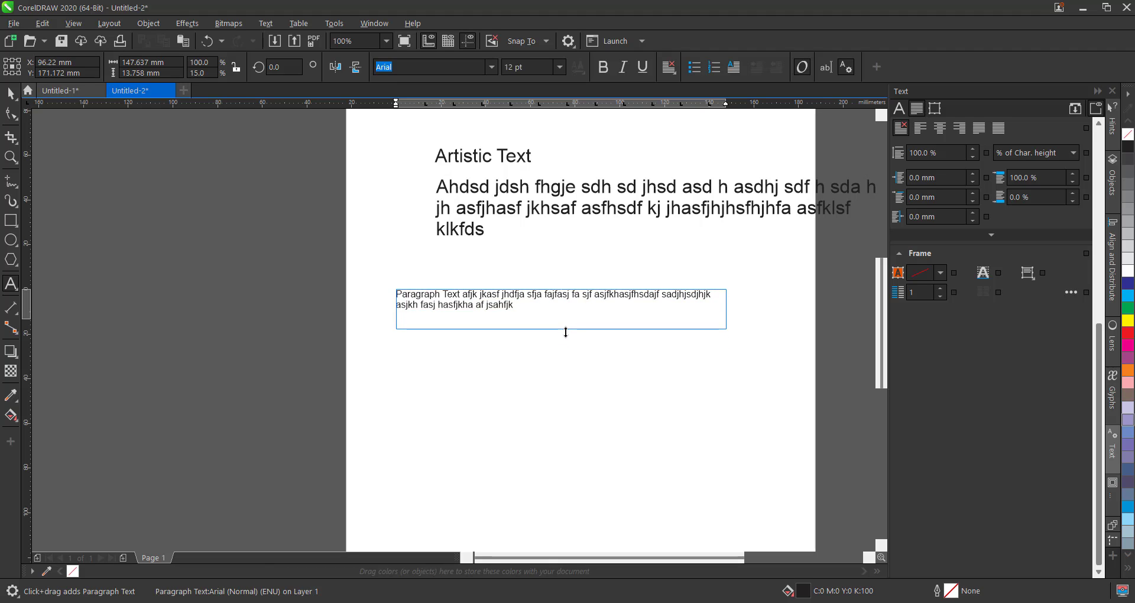
pyautogui.moveTo(564, 328); pyautogui.dragTo(564, 327)
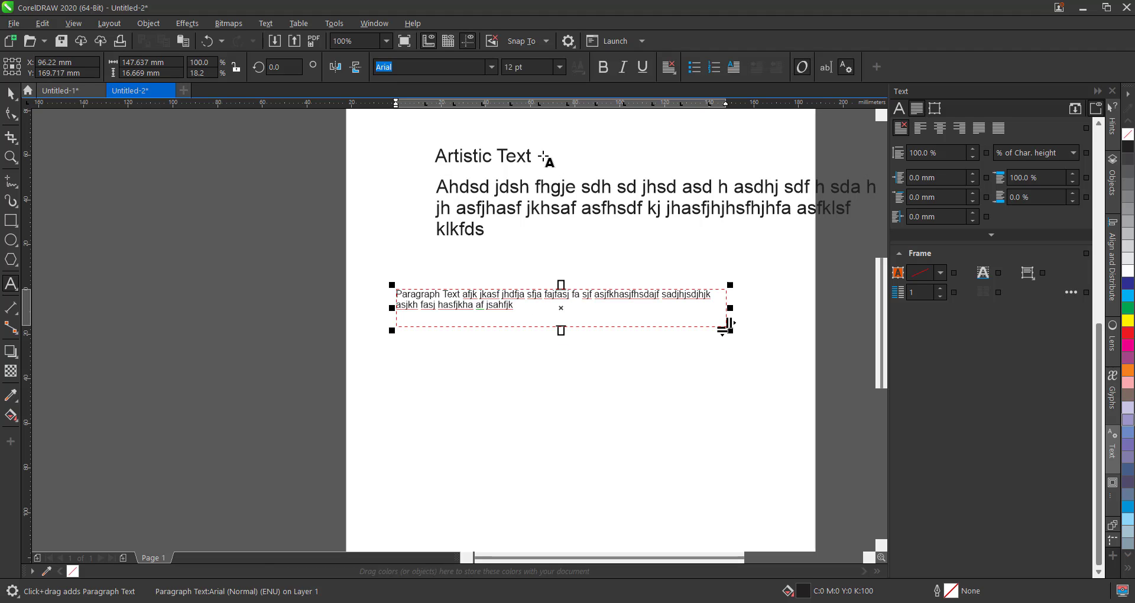
pyautogui.click(558, 322)
pyautogui.moveTo(561, 330); pyautogui.dragTo(561, 333)
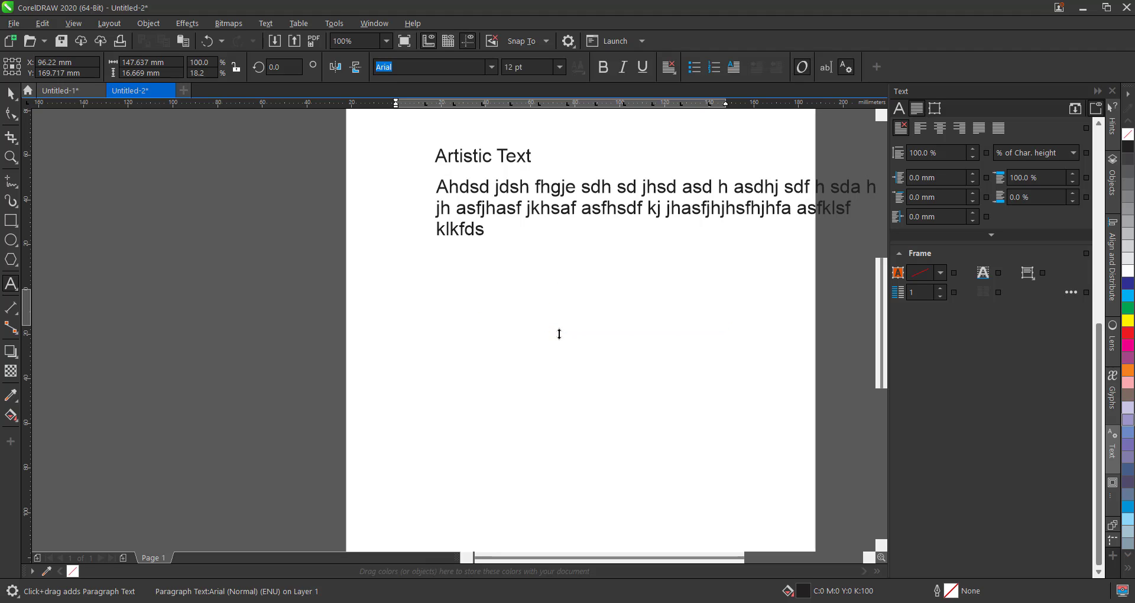